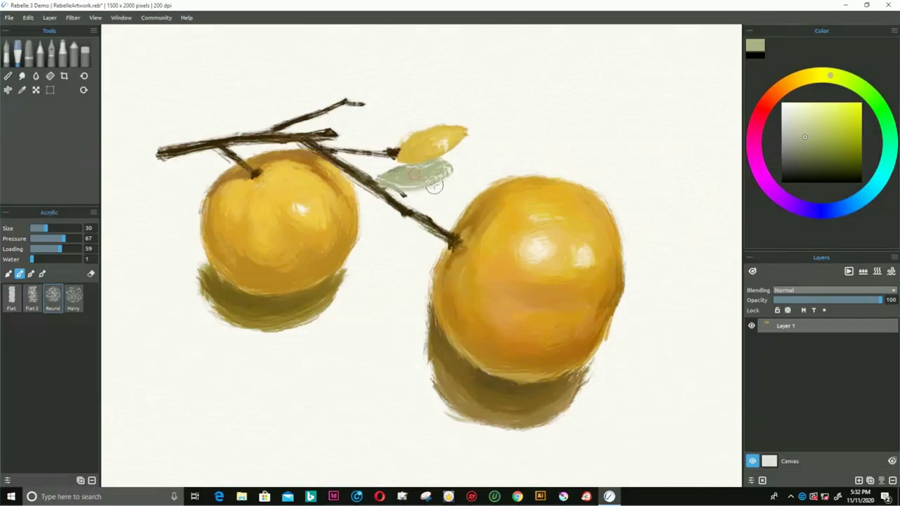
Paint the leaf's grey-green shadow and add grey-green strokes along both edges of the smaller fruit's shadow
mouse_move(371, 178)
mouse_down()
mouse_move(403, 170)
mouse_move(394, 181)
mouse_move(424, 180)
mouse_move(403, 174)
mouse_move(424, 164)
mouse_move(432, 168)
mouse_move(401, 180)
mouse_move(432, 182)
mouse_up()
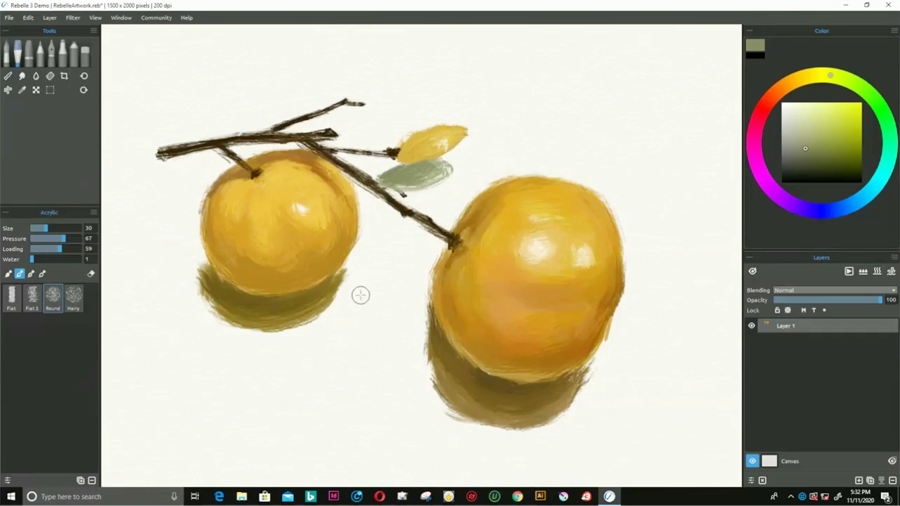
mouse_move(344, 277)
mouse_down()
mouse_move(330, 304)
mouse_move(341, 281)
mouse_up()
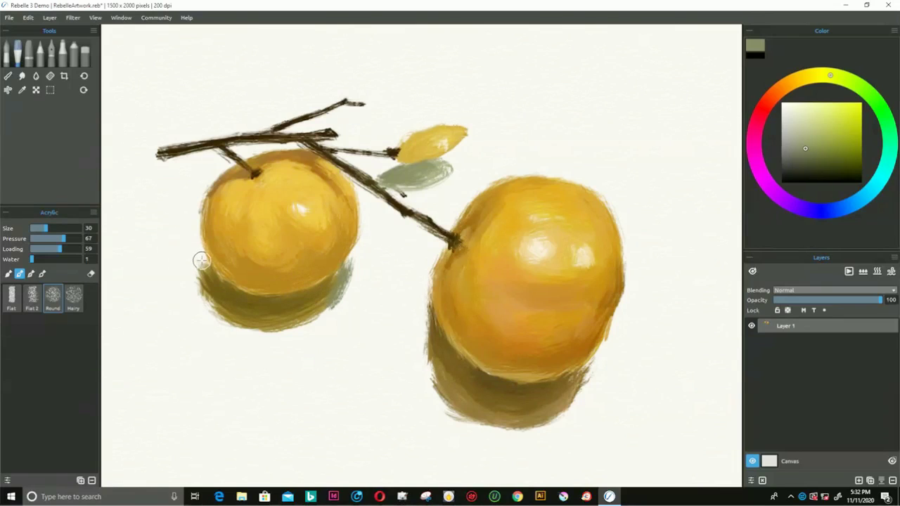
mouse_move(205, 278)
mouse_down()
mouse_move(202, 259)
mouse_move(206, 290)
mouse_move(195, 246)
mouse_up()
click(814, 157)
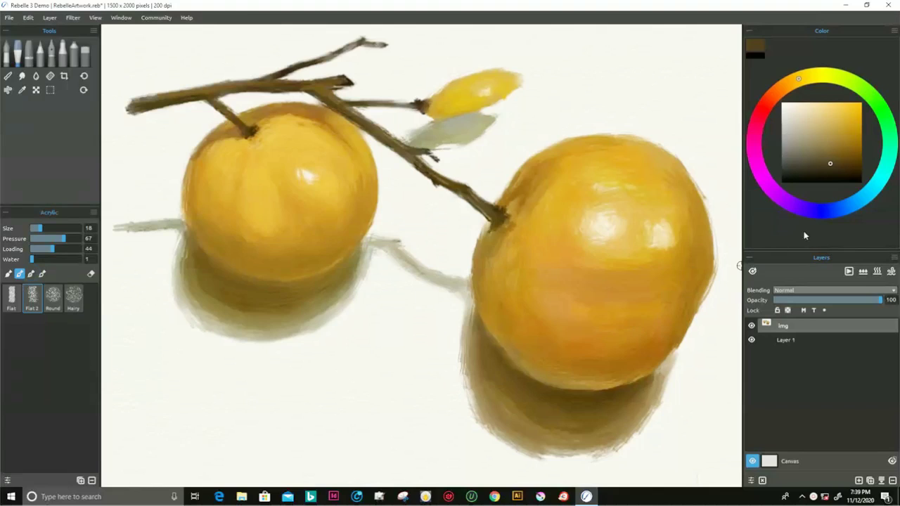
Paint a muted grey-blue patch just left of the large fruit's shadow with the Flat 2 acrylic brush at size 35
click(864, 196)
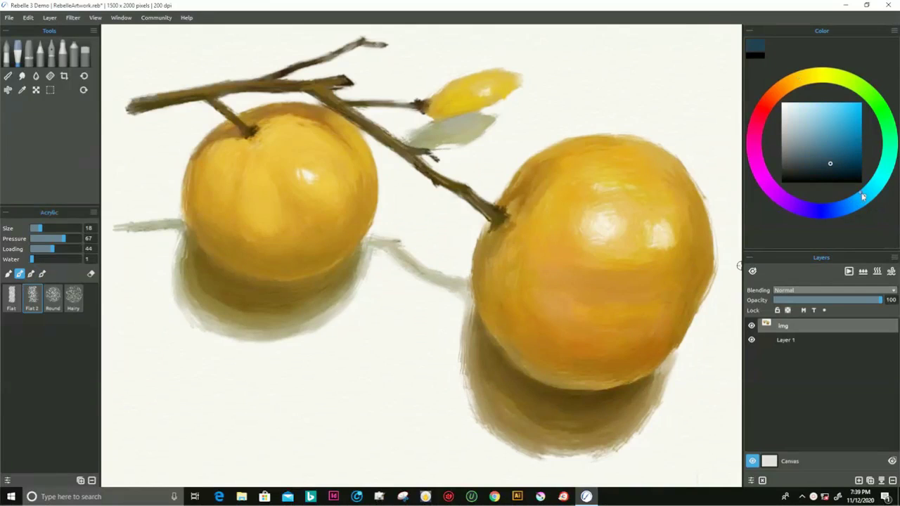
click(800, 148)
key(bracketright)
key(bracketright)
mouse_move(448, 315)
mouse_down()
mouse_move(448, 339)
mouse_move(462, 303)
mouse_move(452, 342)
mouse_move(464, 300)
mouse_move(453, 352)
mouse_move(460, 302)
mouse_move(450, 315)
mouse_move(443, 302)
mouse_move(438, 315)
mouse_move(451, 379)
mouse_move(448, 346)
mouse_up()
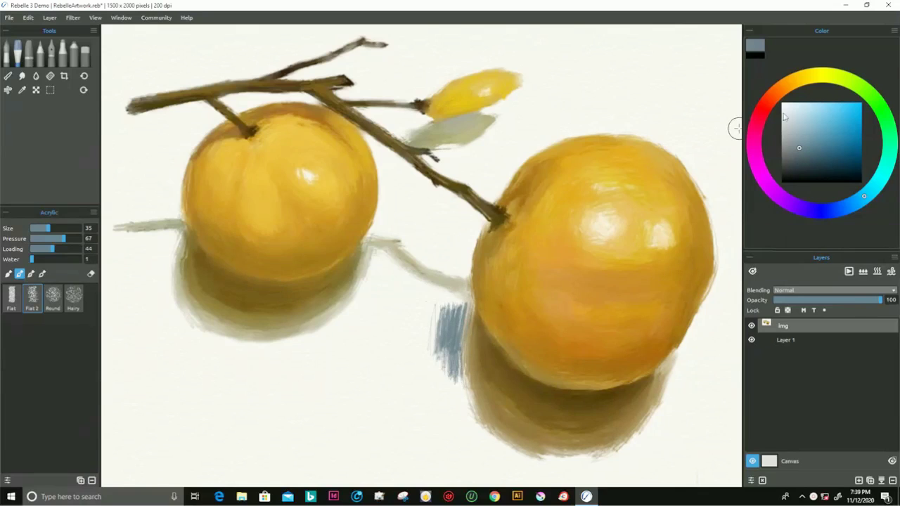
Paint light blue strokes over the grey-blue patch and along the left side of the large fruit and its shadow
click(805, 120)
mouse_move(438, 306)
mouse_down()
mouse_move(441, 331)
mouse_move(454, 313)
mouse_move(457, 337)
mouse_move(450, 356)
mouse_move(430, 329)
mouse_move(439, 355)
mouse_up()
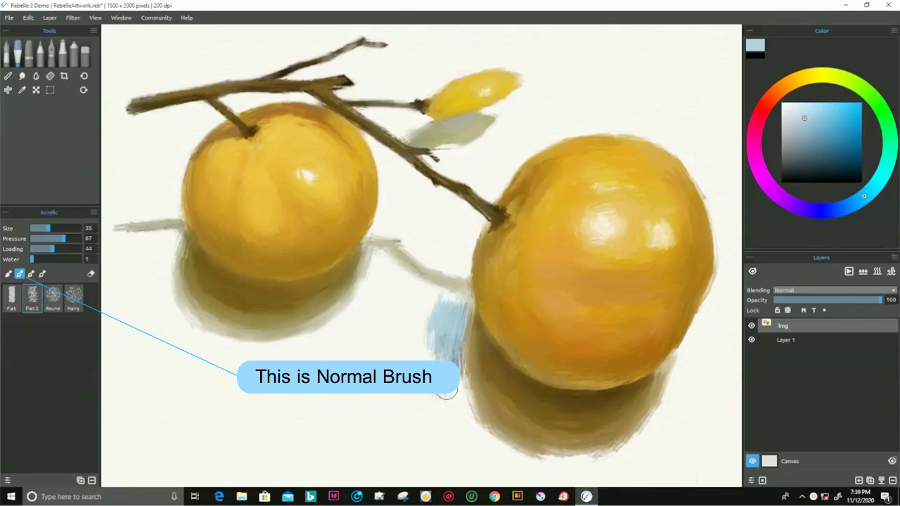
mouse_move(454, 396)
mouse_down()
mouse_move(456, 330)
mouse_move(463, 398)
mouse_move(455, 340)
mouse_move(460, 388)
mouse_move(427, 380)
mouse_move(444, 399)
mouse_move(446, 301)
mouse_move(470, 221)
mouse_move(456, 307)
mouse_up()
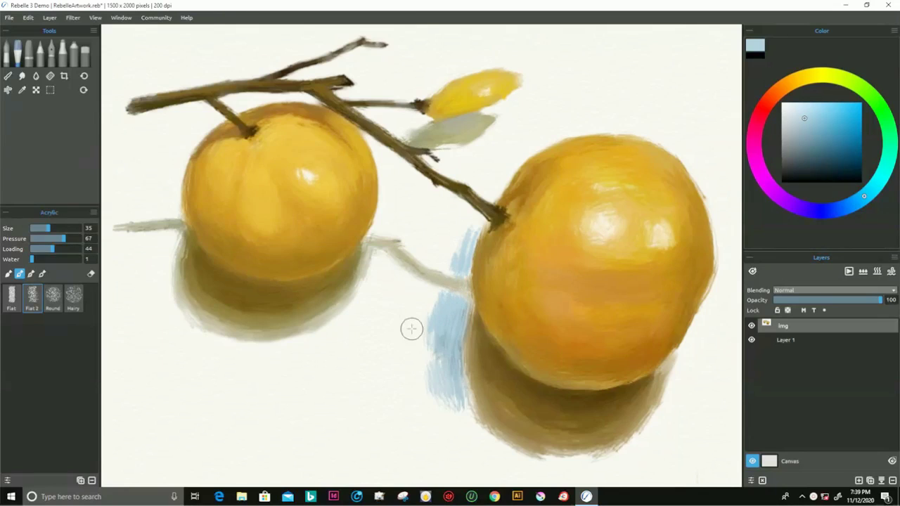
drag(458, 410, 452, 395)
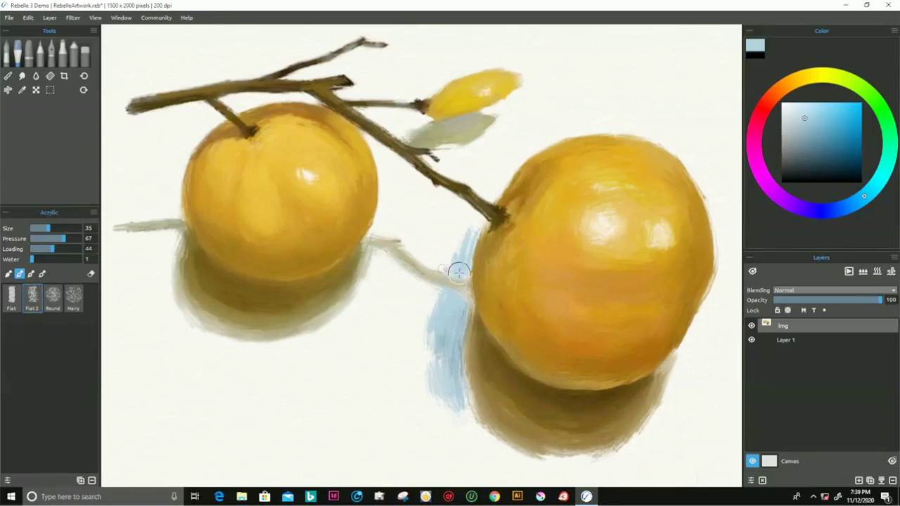
mouse_move(463, 244)
mouse_down()
mouse_move(428, 303)
mouse_move(420, 363)
mouse_move(434, 412)
mouse_move(460, 410)
mouse_move(455, 363)
mouse_move(474, 422)
mouse_move(460, 399)
mouse_up()
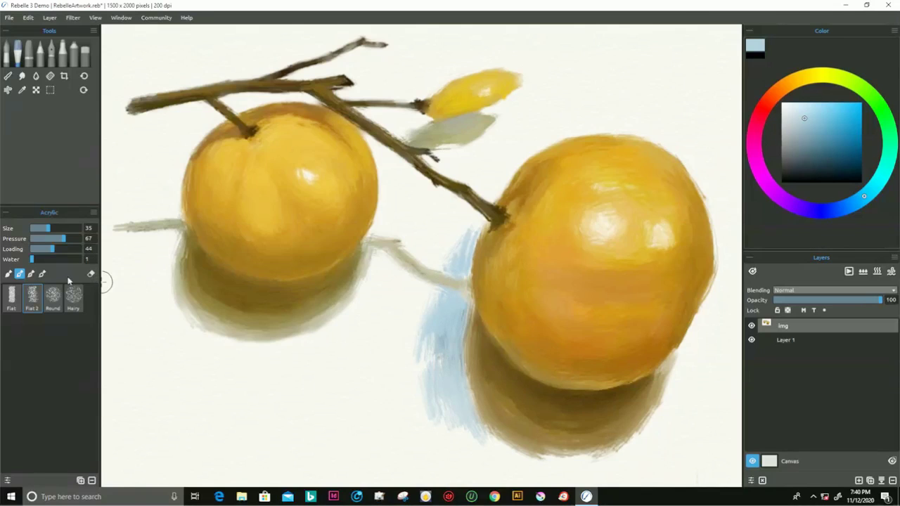
Blend the light blue strokes left of the large fruit into a soft band using the clean brush mode
click(42, 279)
click(43, 275)
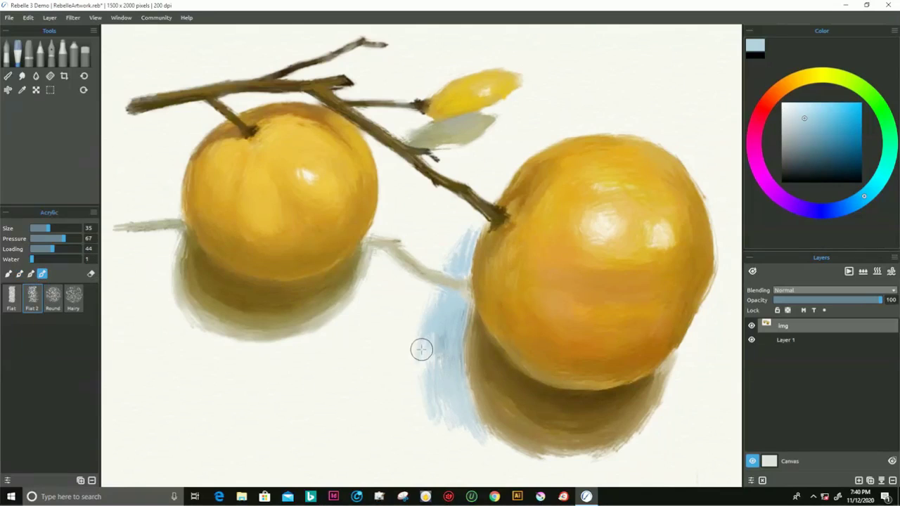
mouse_move(430, 312)
mouse_down()
mouse_move(430, 362)
mouse_move(442, 311)
mouse_move(434, 371)
mouse_move(447, 310)
mouse_move(441, 375)
mouse_move(427, 298)
mouse_move(420, 354)
mouse_move(437, 300)
mouse_move(432, 365)
mouse_move(448, 298)
mouse_move(434, 372)
mouse_move(448, 312)
mouse_move(440, 363)
mouse_up()
mouse_move(427, 293)
mouse_down()
mouse_move(421, 321)
mouse_move(430, 333)
mouse_move(429, 319)
mouse_move(431, 353)
mouse_move(441, 302)
mouse_move(430, 357)
mouse_move(421, 294)
mouse_move(416, 335)
mouse_move(384, 234)
mouse_move(423, 340)
mouse_move(415, 314)
mouse_move(424, 302)
mouse_move(422, 325)
mouse_up()
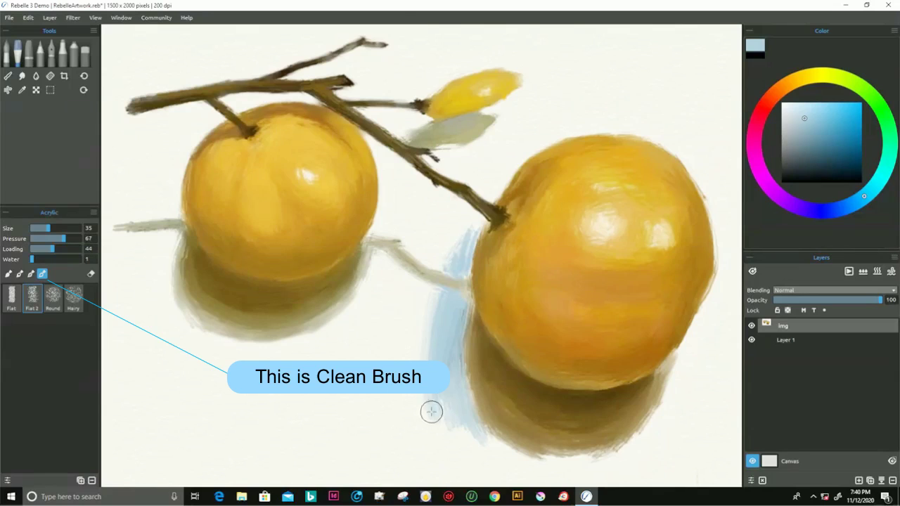
mouse_move(433, 361)
mouse_down()
mouse_move(442, 393)
mouse_move(441, 386)
mouse_move(454, 408)
mouse_up()
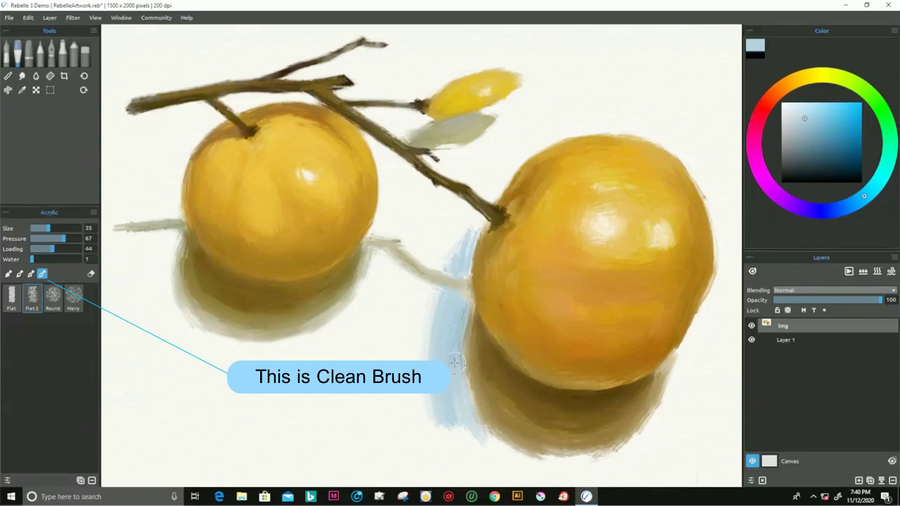
mouse_move(448, 342)
mouse_down()
mouse_move(449, 311)
mouse_move(466, 296)
mouse_move(462, 337)
mouse_move(451, 304)
mouse_up()
mouse_move(461, 368)
mouse_down()
mouse_move(468, 412)
mouse_move(443, 374)
mouse_move(474, 431)
mouse_move(454, 403)
mouse_move(476, 422)
mouse_up()
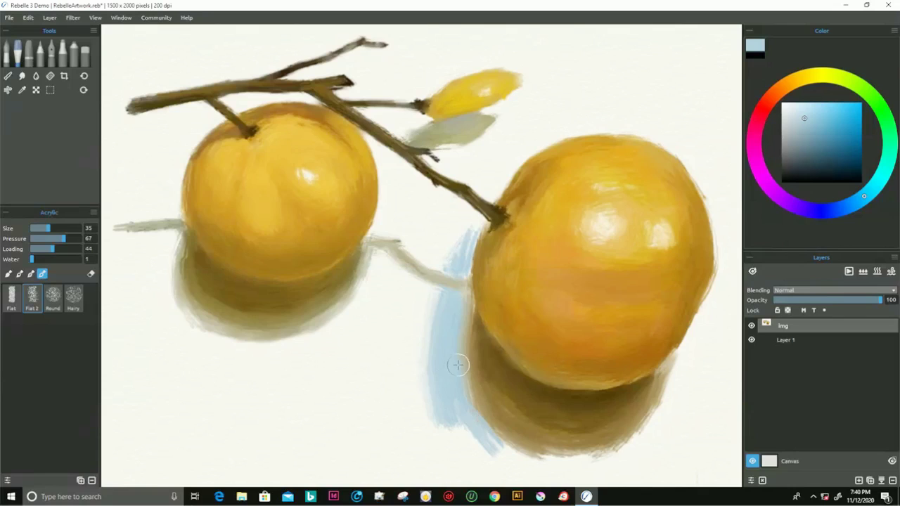
mouse_move(454, 230)
mouse_down()
mouse_move(475, 222)
mouse_move(461, 264)
mouse_move(465, 224)
mouse_move(453, 266)
mouse_move(442, 262)
mouse_move(461, 266)
mouse_move(442, 267)
mouse_move(463, 269)
mouse_move(464, 246)
mouse_move(448, 260)
mouse_move(466, 225)
mouse_up()
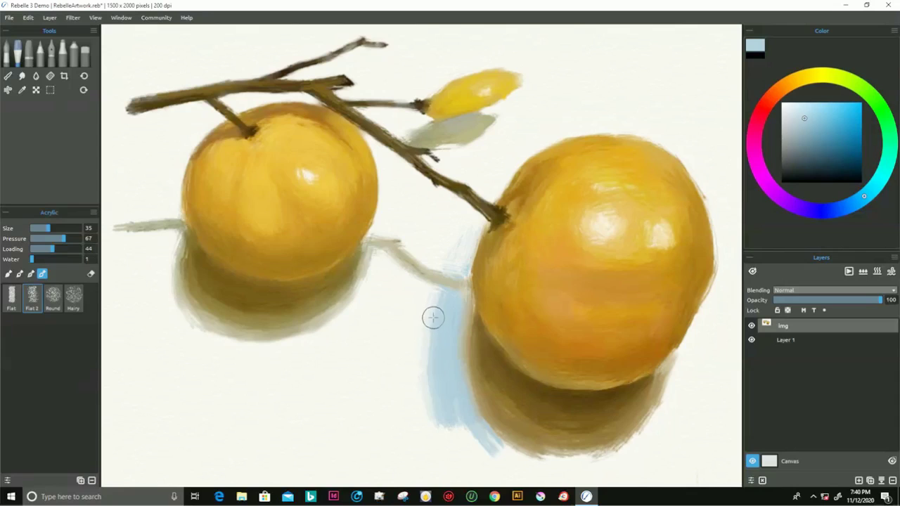
drag(442, 293, 429, 341)
mouse_move(448, 293)
mouse_down()
mouse_move(432, 347)
mouse_move(438, 291)
mouse_move(426, 338)
mouse_move(446, 288)
mouse_move(431, 338)
mouse_move(453, 296)
mouse_move(434, 358)
mouse_move(437, 350)
mouse_up()
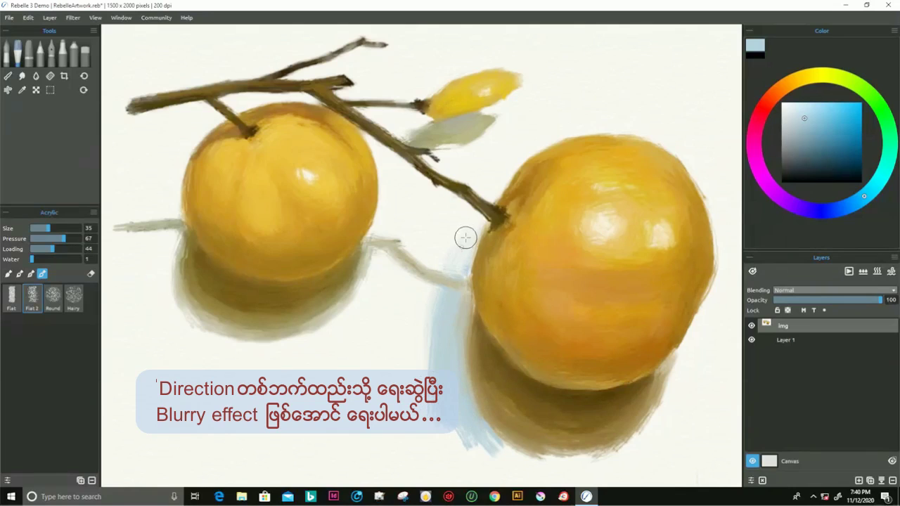
mouse_move(463, 256)
mouse_down()
mouse_move(474, 216)
mouse_move(472, 233)
mouse_move(477, 227)
mouse_up()
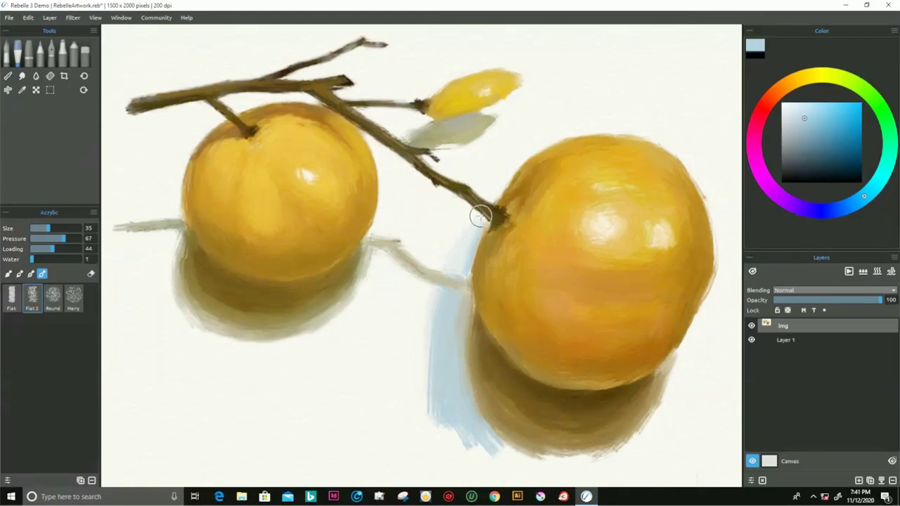
Thin out the light blue band beside the large fruit with the brush eraser at pressure 51 and loading 31
click(92, 275)
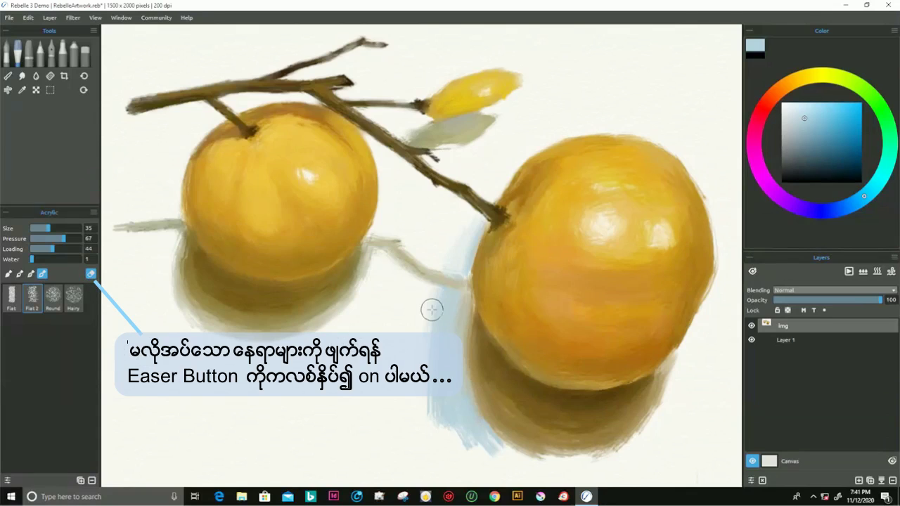
click(436, 333)
mouse_move(445, 287)
mouse_down()
mouse_move(433, 326)
mouse_move(452, 294)
mouse_move(436, 349)
mouse_move(460, 295)
mouse_move(444, 356)
mouse_move(450, 306)
mouse_move(442, 296)
mouse_move(429, 336)
mouse_move(442, 291)
mouse_move(422, 342)
mouse_move(446, 318)
mouse_move(435, 358)
mouse_move(463, 299)
mouse_move(443, 362)
mouse_move(442, 294)
mouse_move(428, 354)
mouse_move(436, 396)
mouse_move(434, 341)
mouse_move(431, 423)
mouse_move(436, 367)
mouse_move(438, 414)
mouse_move(443, 394)
mouse_move(439, 329)
mouse_move(444, 427)
mouse_move(412, 335)
mouse_up()
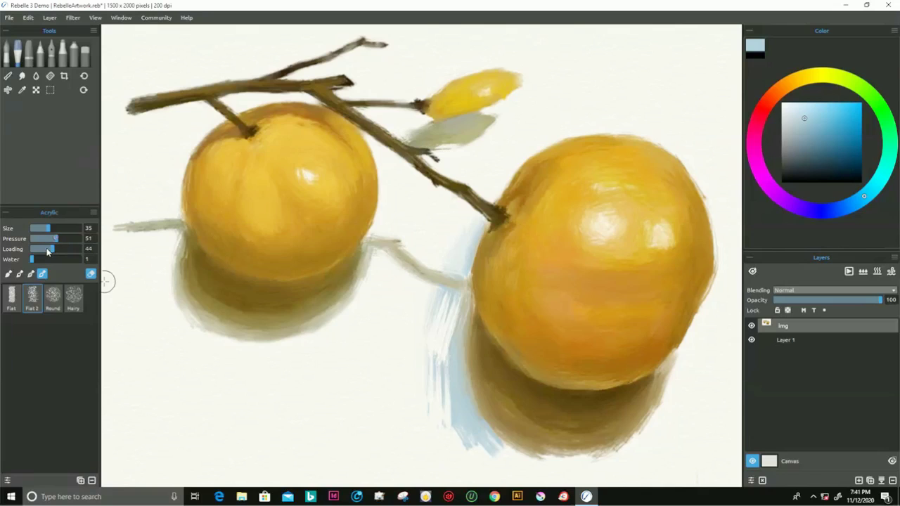
drag(47, 252, 45, 251)
drag(455, 317, 452, 348)
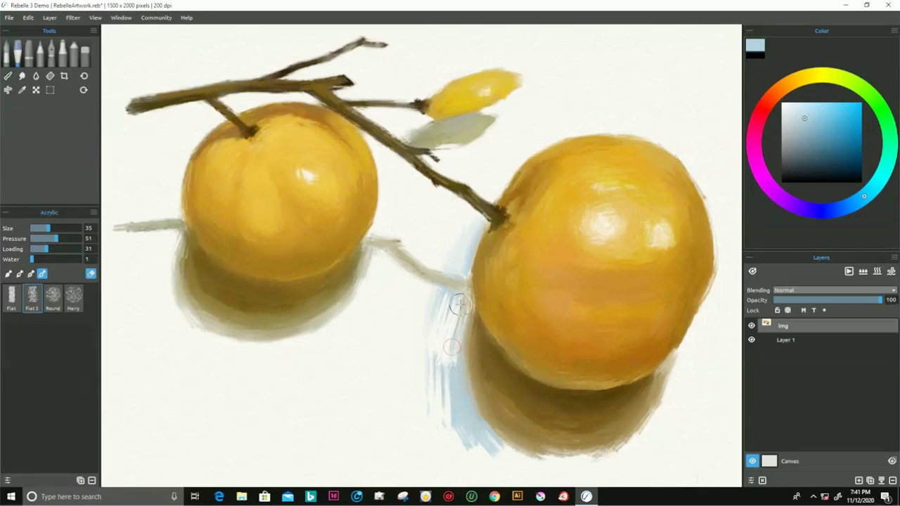
mouse_move(445, 390)
mouse_down()
mouse_move(452, 358)
mouse_move(450, 408)
mouse_move(456, 426)
mouse_move(450, 360)
mouse_move(462, 428)
mouse_move(454, 342)
mouse_move(464, 423)
mouse_up()
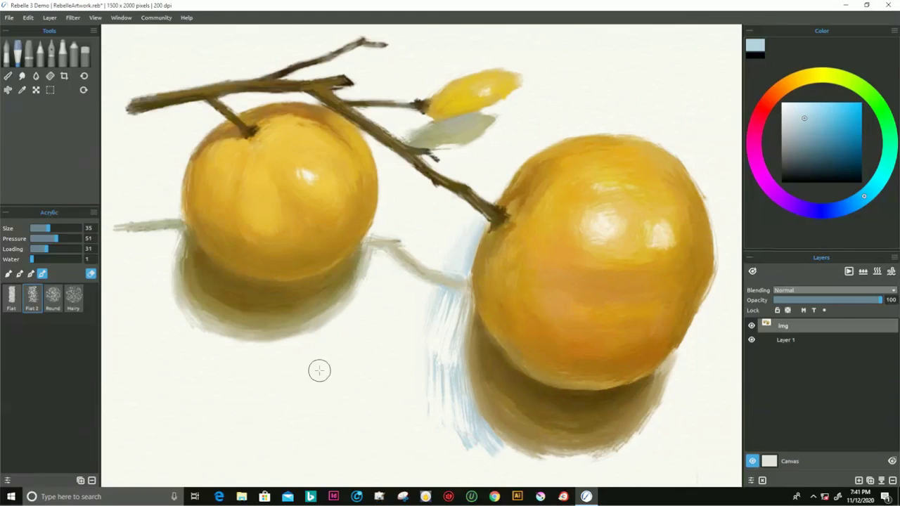
Smooth the remaining blue shading beside the large fruit with the clean Flat brush and a paler blue, with erasing off
click(11, 296)
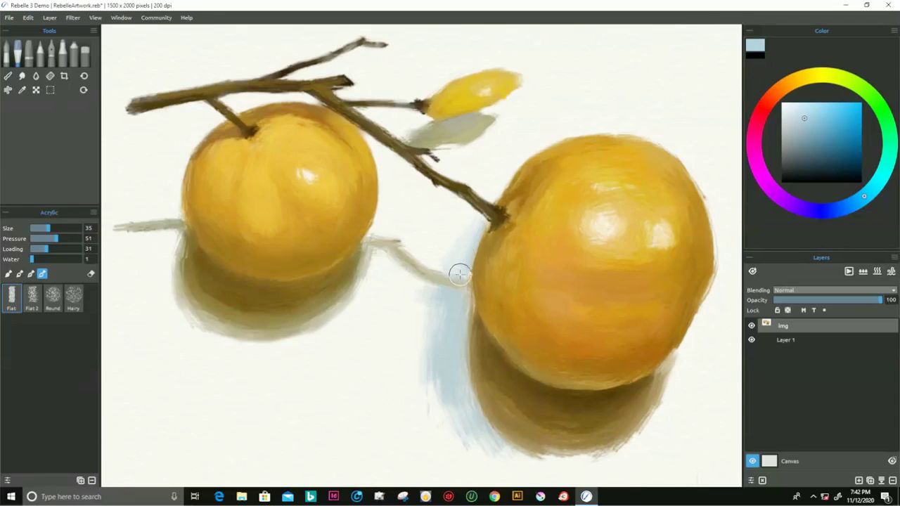
drag(465, 244, 443, 329)
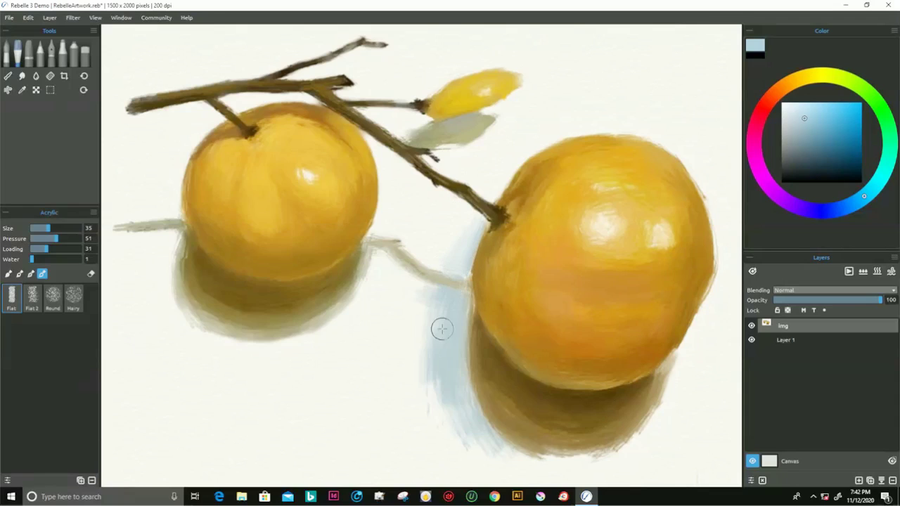
click(793, 109)
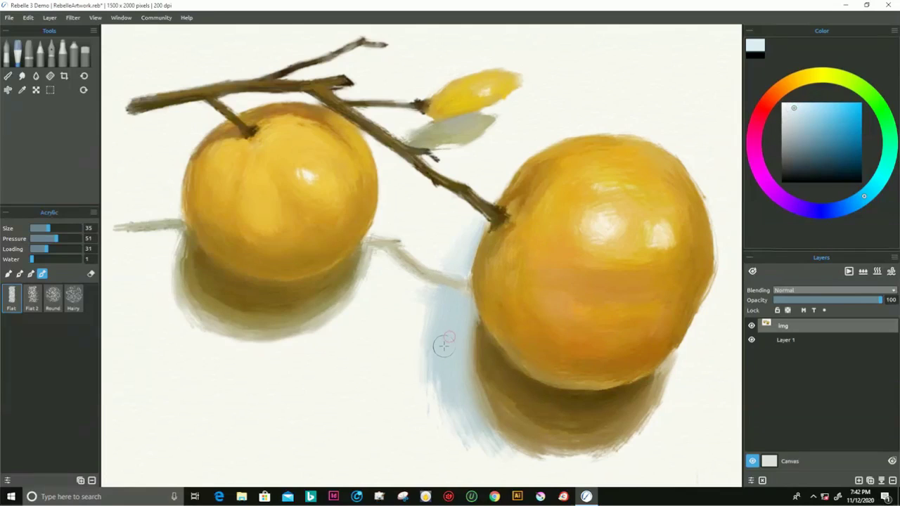
Fade the blue shading beside the large fruit into the background using near-white and the Flat 2 brush at size 45, loading 51
click(32, 297)
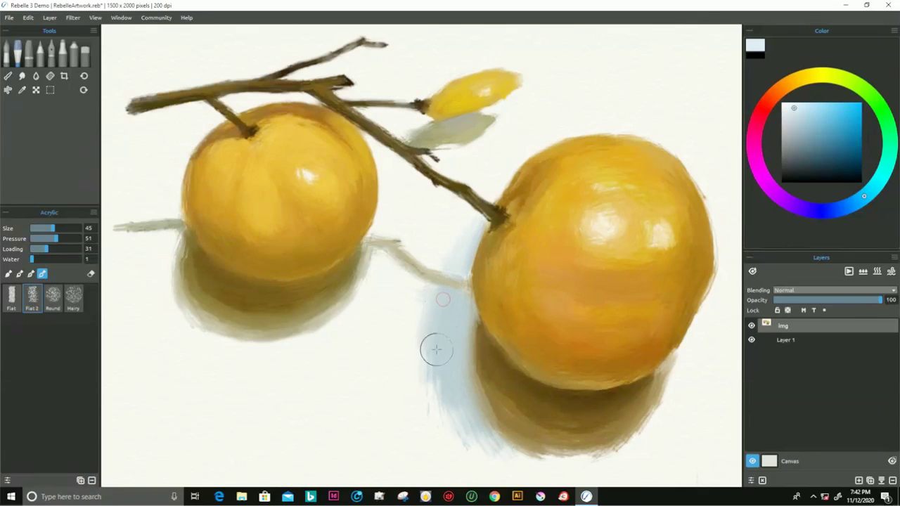
click(59, 249)
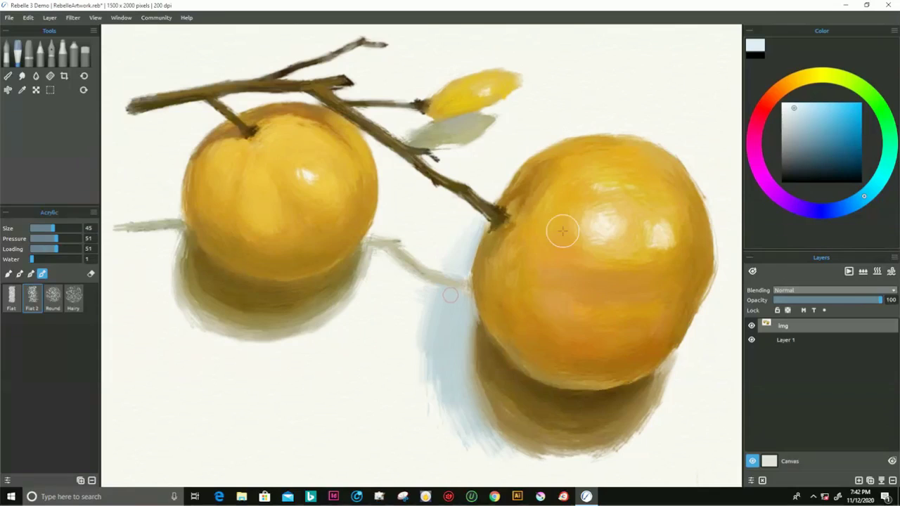
click(787, 107)
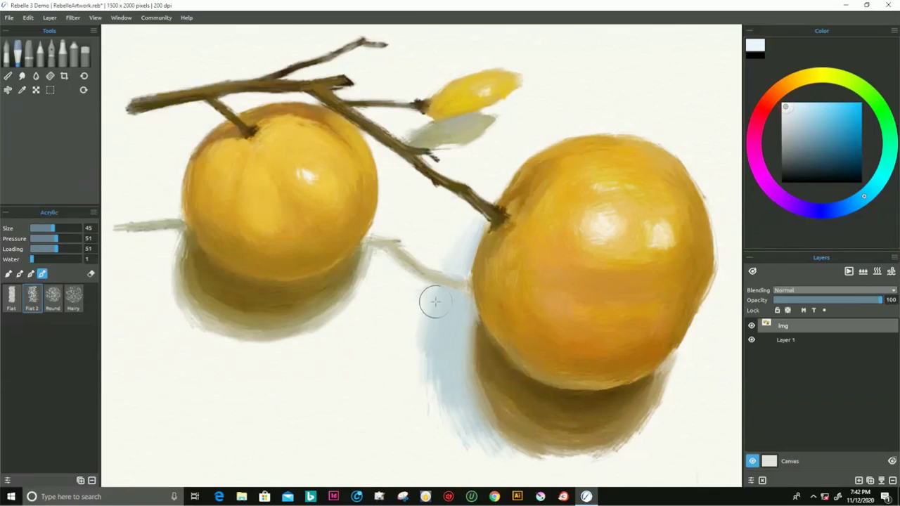
mouse_move(436, 373)
mouse_down()
mouse_move(446, 315)
mouse_move(424, 386)
mouse_move(428, 333)
mouse_move(432, 406)
mouse_move(446, 306)
mouse_move(439, 420)
mouse_move(457, 325)
mouse_move(450, 429)
mouse_move(456, 352)
mouse_move(455, 393)
mouse_move(445, 382)
mouse_move(446, 395)
mouse_move(441, 347)
mouse_move(438, 399)
mouse_move(448, 325)
mouse_move(458, 436)
mouse_move(483, 469)
mouse_move(445, 402)
mouse_move(481, 460)
mouse_move(451, 398)
mouse_move(494, 462)
mouse_move(448, 378)
mouse_move(488, 460)
mouse_move(448, 381)
mouse_move(500, 460)
mouse_move(456, 382)
mouse_move(477, 458)
mouse_move(450, 361)
mouse_move(471, 446)
mouse_move(459, 341)
mouse_up()
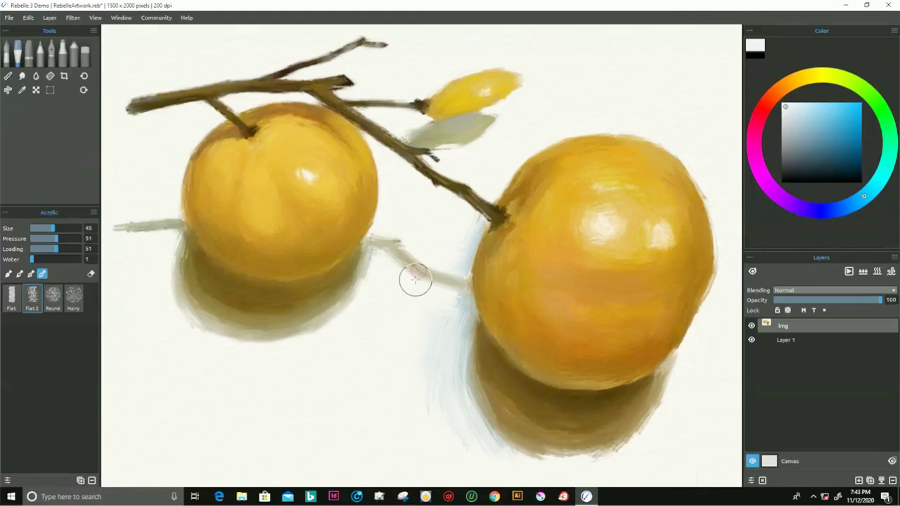
mouse_move(452, 288)
mouse_down()
mouse_move(388, 252)
mouse_move(432, 288)
mouse_move(415, 275)
mouse_move(456, 285)
mouse_up()
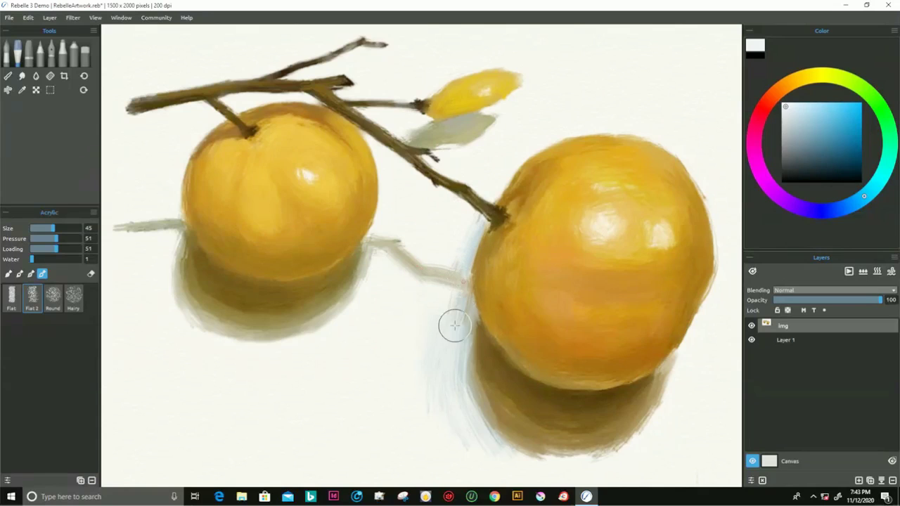
mouse_move(452, 318)
mouse_down()
mouse_move(471, 334)
mouse_move(463, 296)
mouse_move(460, 366)
mouse_move(447, 341)
mouse_move(438, 414)
mouse_move(451, 399)
mouse_move(430, 372)
mouse_move(446, 397)
mouse_move(430, 355)
mouse_move(463, 396)
mouse_move(451, 355)
mouse_move(441, 358)
mouse_move(437, 377)
mouse_move(494, 445)
mouse_move(428, 358)
mouse_move(483, 450)
mouse_move(495, 454)
mouse_move(456, 394)
mouse_move(487, 452)
mouse_move(459, 429)
mouse_move(454, 316)
mouse_move(437, 335)
mouse_move(458, 297)
mouse_move(450, 393)
mouse_move(466, 296)
mouse_move(446, 365)
mouse_move(452, 332)
mouse_move(448, 379)
mouse_move(465, 315)
mouse_move(447, 411)
mouse_move(425, 416)
mouse_up()
mouse_move(466, 376)
mouse_down()
mouse_move(464, 401)
mouse_move(457, 364)
mouse_move(481, 432)
mouse_up()
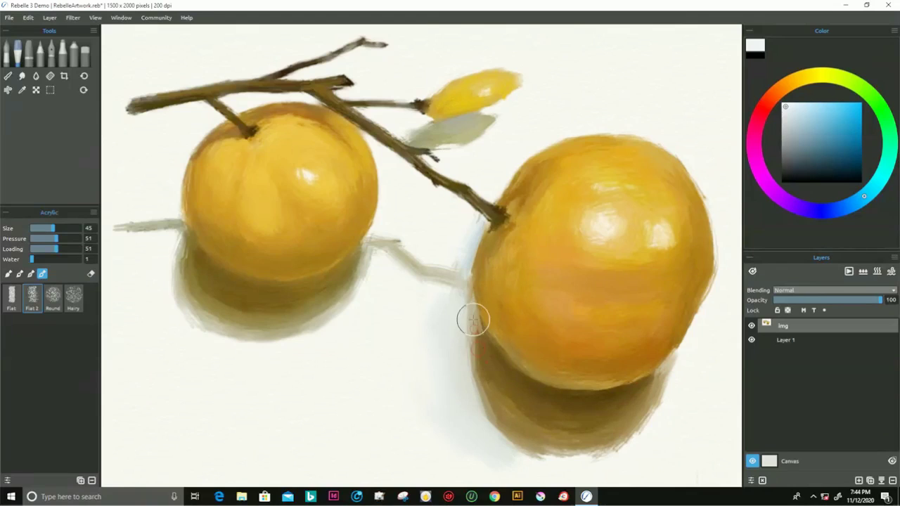
mouse_move(485, 352)
mouse_down()
mouse_move(472, 311)
mouse_move(477, 382)
mouse_move(475, 307)
mouse_move(473, 374)
mouse_move(464, 370)
mouse_move(488, 384)
mouse_move(499, 410)
mouse_move(485, 404)
mouse_move(457, 347)
mouse_move(467, 397)
mouse_move(459, 361)
mouse_up()
mouse_move(468, 233)
mouse_down()
mouse_move(472, 223)
mouse_move(462, 241)
mouse_move(471, 223)
mouse_up()
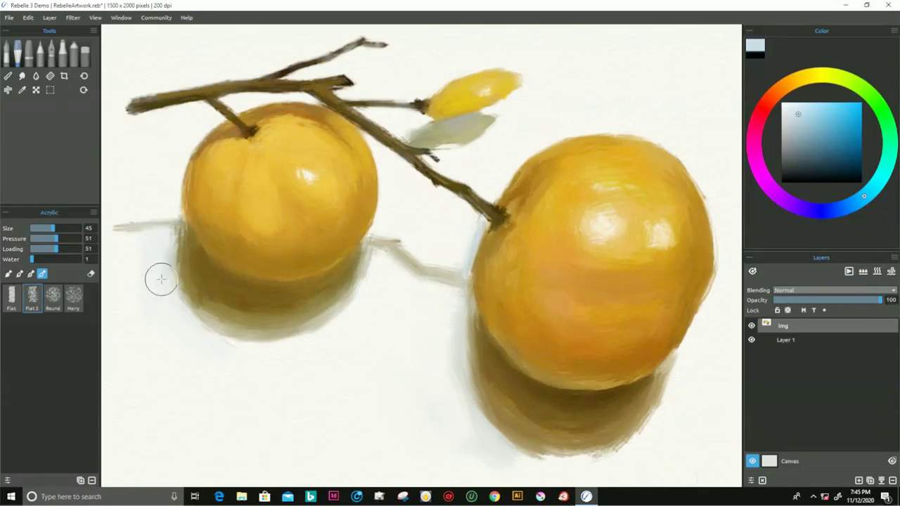
Blend pale blue around the outer edge of the smaller fruit's shadow and along the branch shadow to its left
mouse_move(161, 280)
mouse_down()
mouse_move(156, 291)
mouse_move(153, 265)
mouse_move(176, 231)
mouse_move(151, 285)
mouse_move(151, 295)
mouse_move(169, 239)
mouse_move(161, 292)
mouse_up()
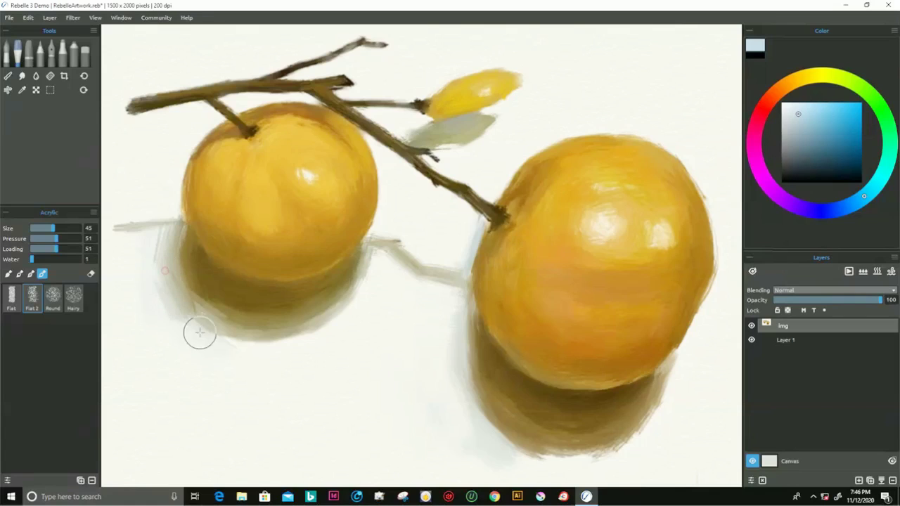
mouse_move(213, 320)
mouse_down()
mouse_move(192, 306)
mouse_move(228, 322)
mouse_move(186, 294)
mouse_move(239, 324)
mouse_move(201, 316)
mouse_move(232, 325)
mouse_move(208, 318)
mouse_move(177, 266)
mouse_move(172, 235)
mouse_move(155, 280)
mouse_move(222, 334)
mouse_move(197, 347)
mouse_move(211, 355)
mouse_move(194, 341)
mouse_move(248, 350)
mouse_move(185, 339)
mouse_move(268, 353)
mouse_move(180, 335)
mouse_move(303, 353)
mouse_move(236, 362)
mouse_move(154, 316)
mouse_move(133, 289)
mouse_move(145, 249)
mouse_move(134, 301)
mouse_move(162, 239)
mouse_move(140, 303)
mouse_move(165, 236)
mouse_move(139, 278)
mouse_move(167, 228)
mouse_move(136, 285)
mouse_move(147, 247)
mouse_move(114, 259)
mouse_move(132, 232)
mouse_up()
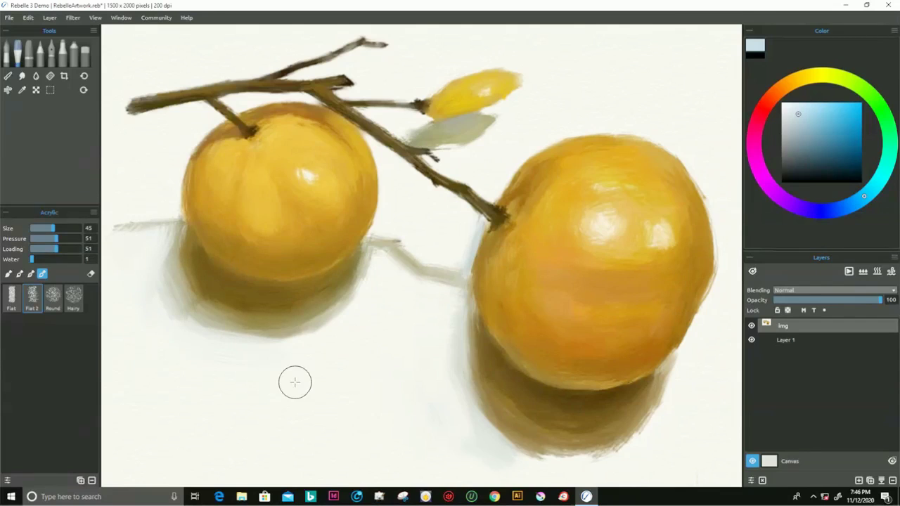
mouse_move(141, 219)
mouse_down()
mouse_move(134, 224)
mouse_move(165, 225)
mouse_up()
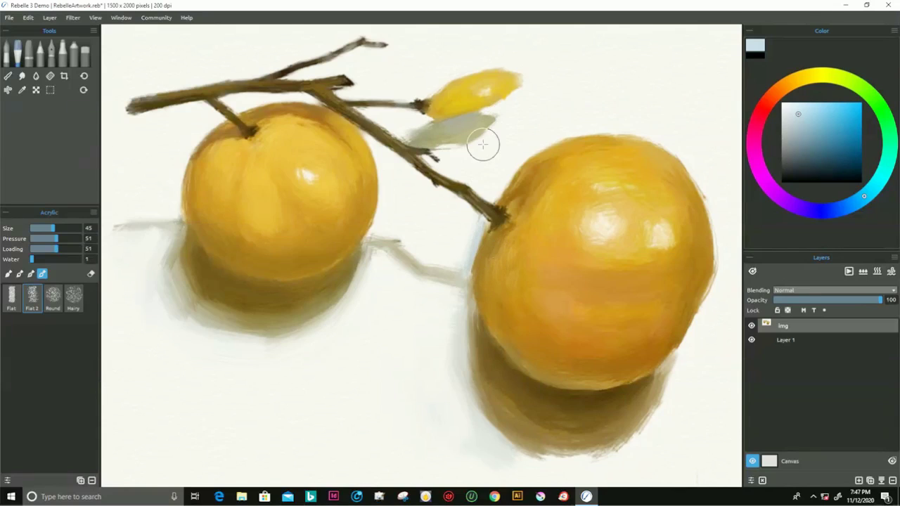
Soften the tip and lower edge of the leaf's shadow with pale blue, reducing the brush size to 30
mouse_move(475, 150)
mouse_down()
mouse_move(462, 155)
mouse_move(485, 140)
mouse_up()
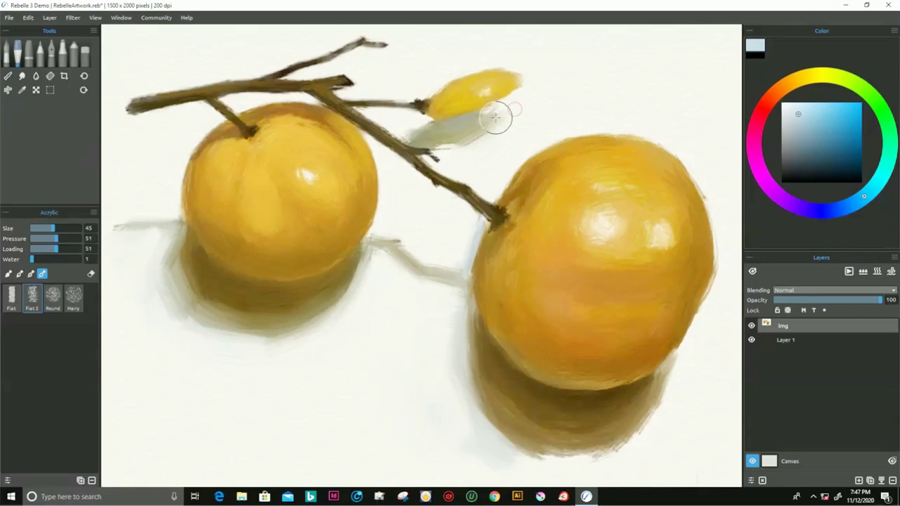
key(bracketleft)
key(bracketleft)
key(bracketleft)
drag(505, 114, 450, 151)
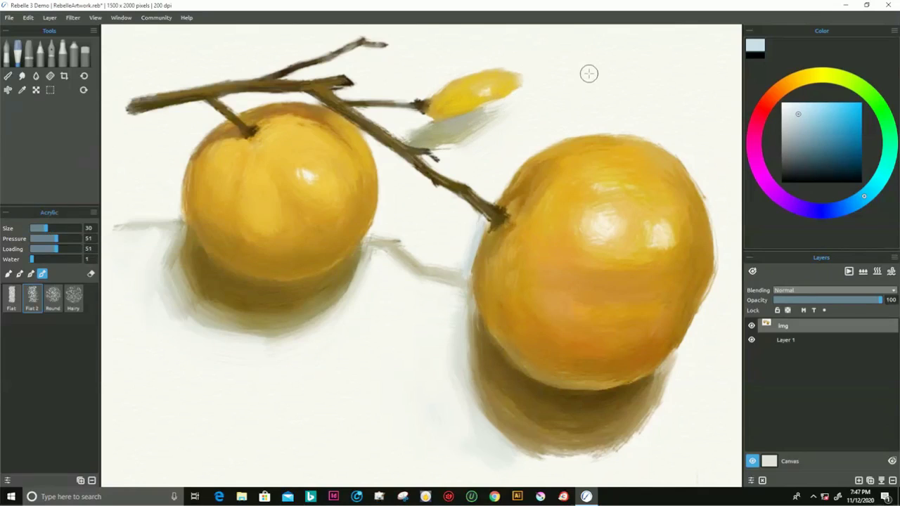
Blend the leaf's shadow between the branch and the leaf tip, and smooth the leaf's lower edge near its stem
mouse_move(466, 150)
mouse_down()
mouse_move(519, 113)
mouse_move(451, 162)
mouse_move(479, 125)
mouse_up()
mouse_move(406, 137)
mouse_down()
mouse_move(448, 120)
mouse_move(436, 113)
mouse_up()
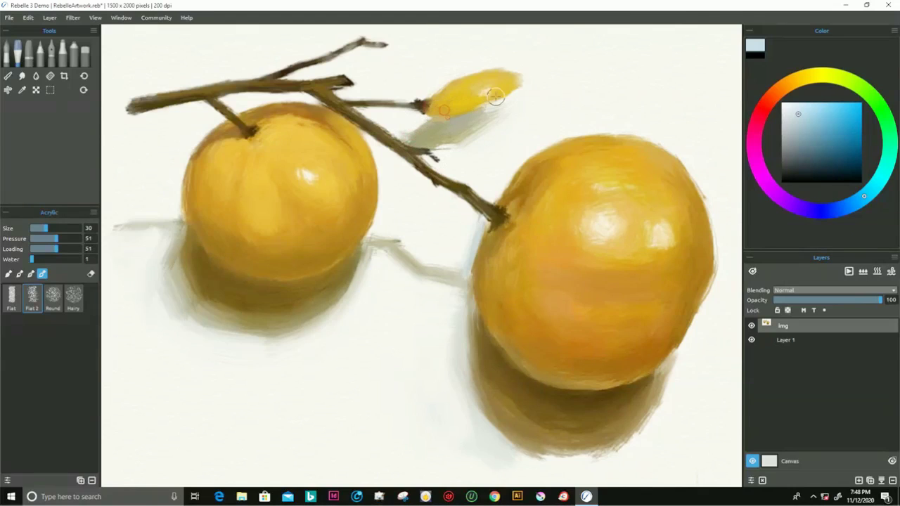
mouse_move(442, 107)
mouse_down()
mouse_move(497, 93)
mouse_move(438, 109)
mouse_up()
Extend the large fruit's shadow up along its right side and soften that outer edge with the size 30 brush
mouse_move(667, 371)
mouse_down()
mouse_move(653, 395)
mouse_move(673, 362)
mouse_move(653, 380)
mouse_up()
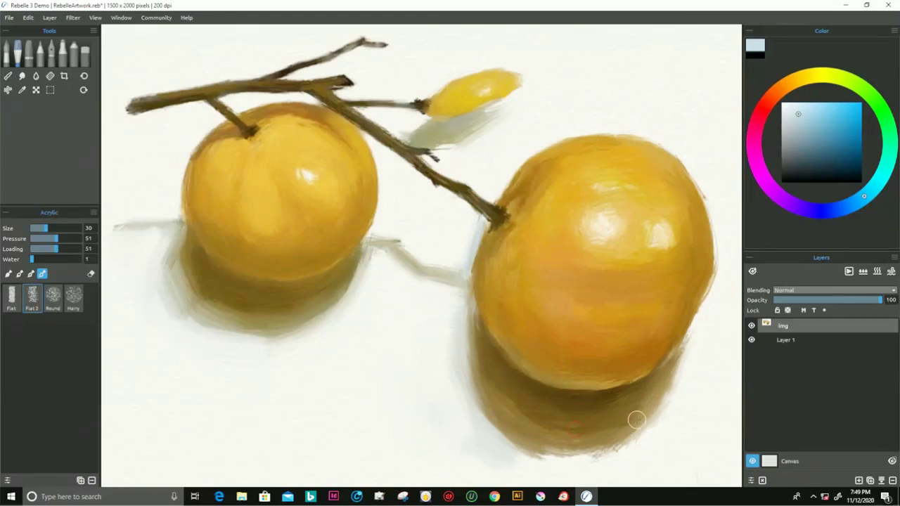
mouse_move(653, 389)
mouse_down()
mouse_move(663, 365)
mouse_move(646, 410)
mouse_move(594, 448)
mouse_move(646, 419)
mouse_move(681, 378)
mouse_up()
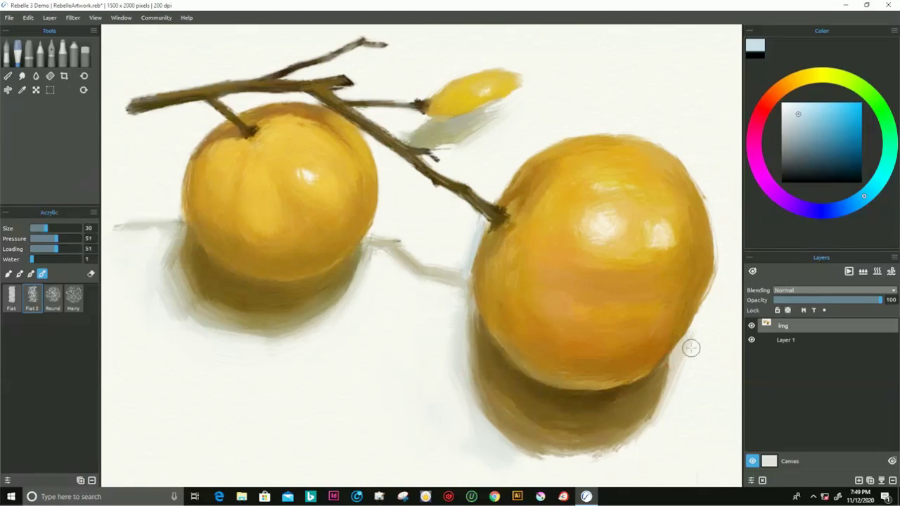
mouse_move(697, 334)
mouse_down()
mouse_move(656, 434)
mouse_move(679, 394)
mouse_up()
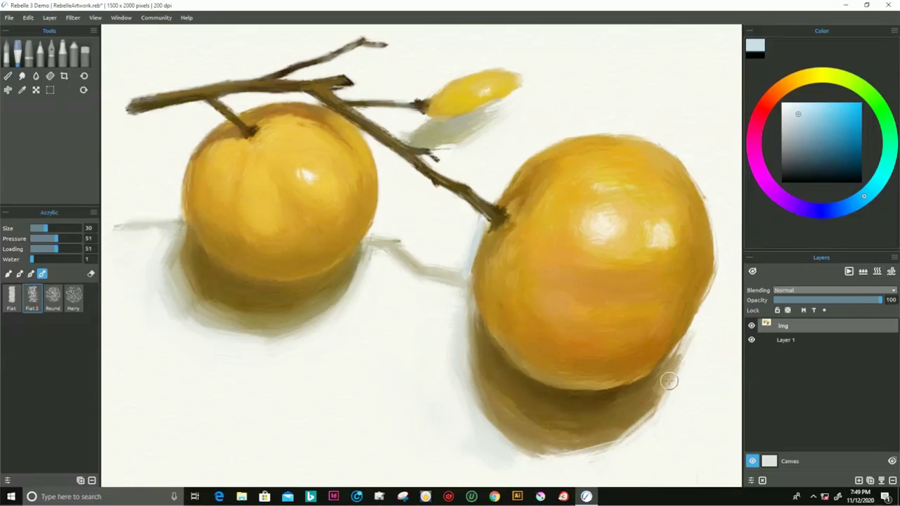
drag(660, 385, 689, 334)
Soften the bottom and lower-left edge of the large fruit's shadow into the background with the brush size raised to 45
key(bracketright)
key(bracketright)
key(bracketright)
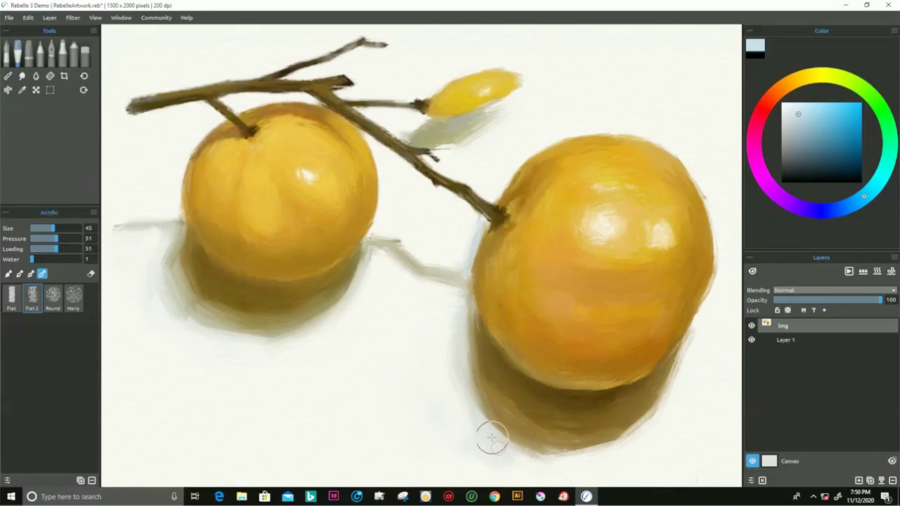
mouse_move(487, 438)
mouse_down()
mouse_move(548, 470)
mouse_move(520, 455)
mouse_move(595, 462)
mouse_up()
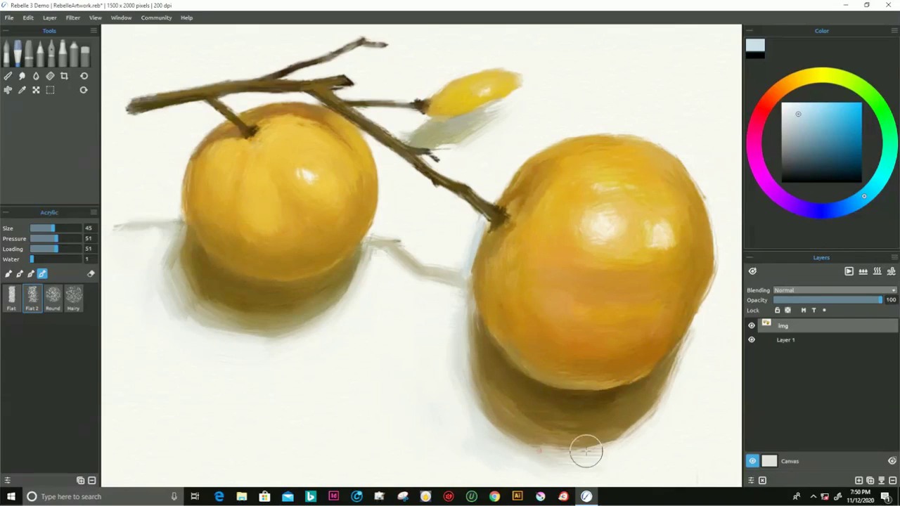
mouse_move(546, 448)
mouse_down()
mouse_move(617, 441)
mouse_move(607, 441)
mouse_move(633, 427)
mouse_move(619, 442)
mouse_move(652, 405)
mouse_move(642, 389)
mouse_move(550, 440)
mouse_move(531, 424)
mouse_move(570, 438)
mouse_move(524, 421)
mouse_move(511, 398)
mouse_move(551, 432)
mouse_move(572, 430)
mouse_move(521, 424)
mouse_move(542, 431)
mouse_move(570, 424)
mouse_move(545, 405)
mouse_move(612, 411)
mouse_move(581, 414)
mouse_move(615, 401)
mouse_move(555, 417)
mouse_move(632, 401)
mouse_move(550, 422)
mouse_move(543, 401)
mouse_move(584, 422)
mouse_move(503, 397)
mouse_move(477, 358)
mouse_move(492, 391)
mouse_up()
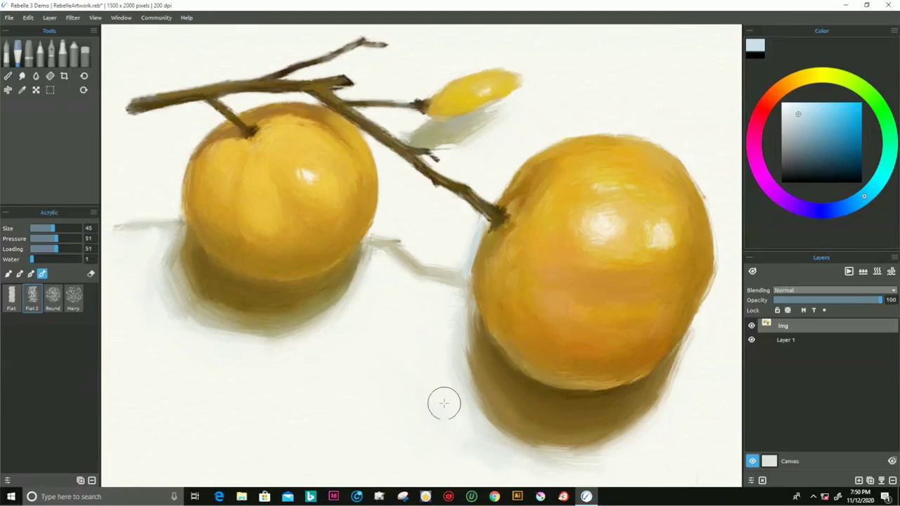